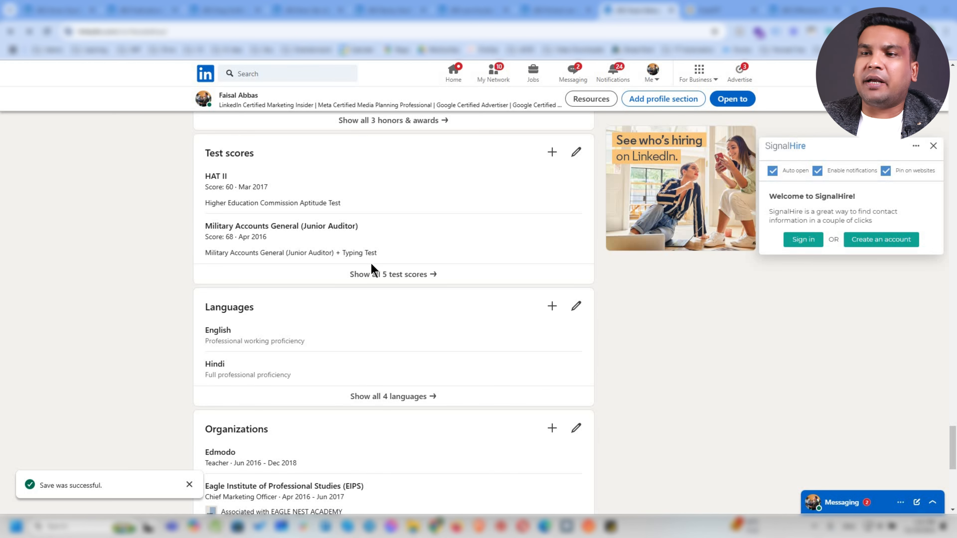
Open the full list of test scores and start a new entry titled "Google Ads Certification".
click(432, 282)
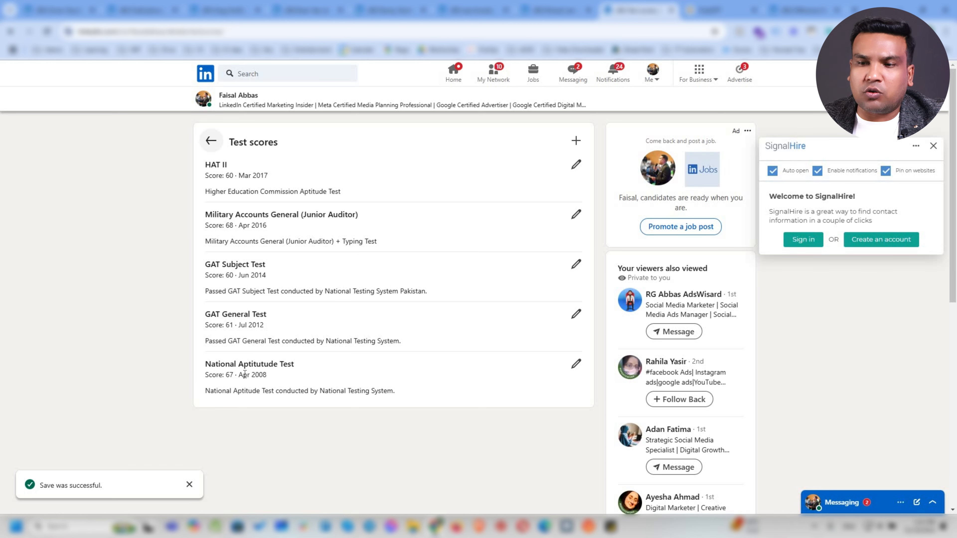
double_click(263, 375)
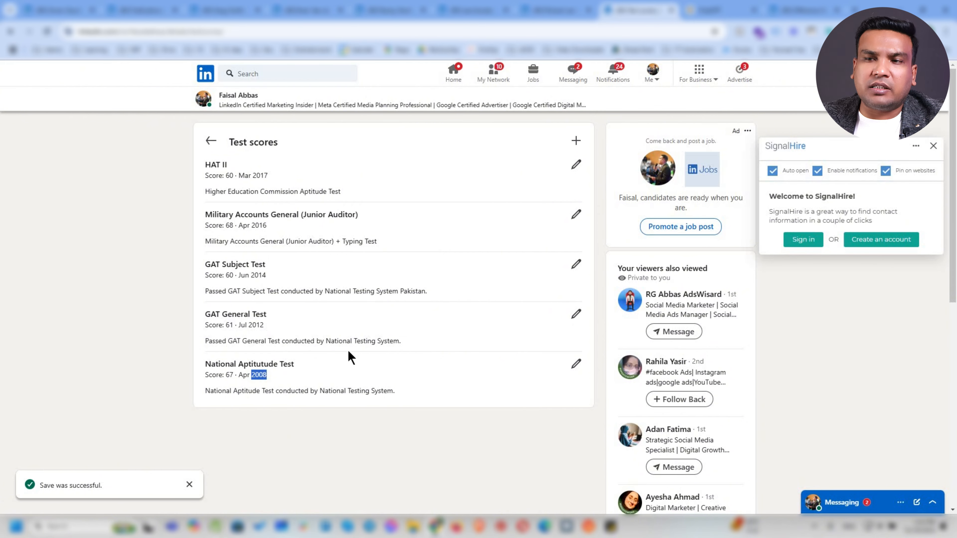
click(574, 142)
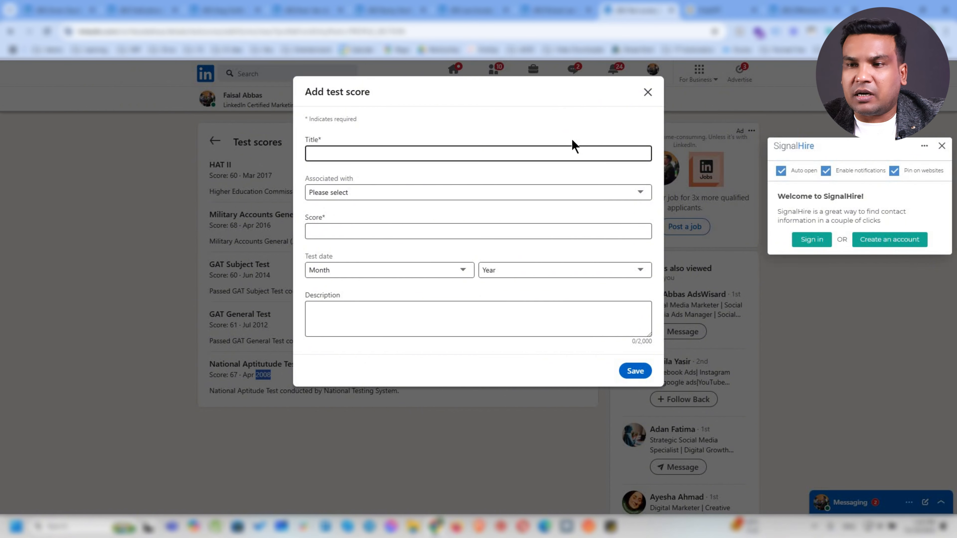
click(399, 152)
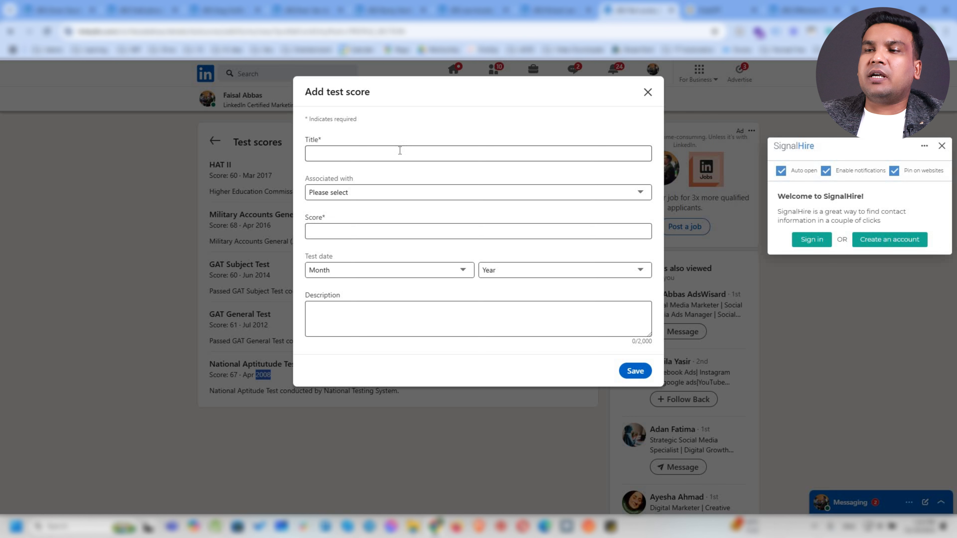
click(360, 156)
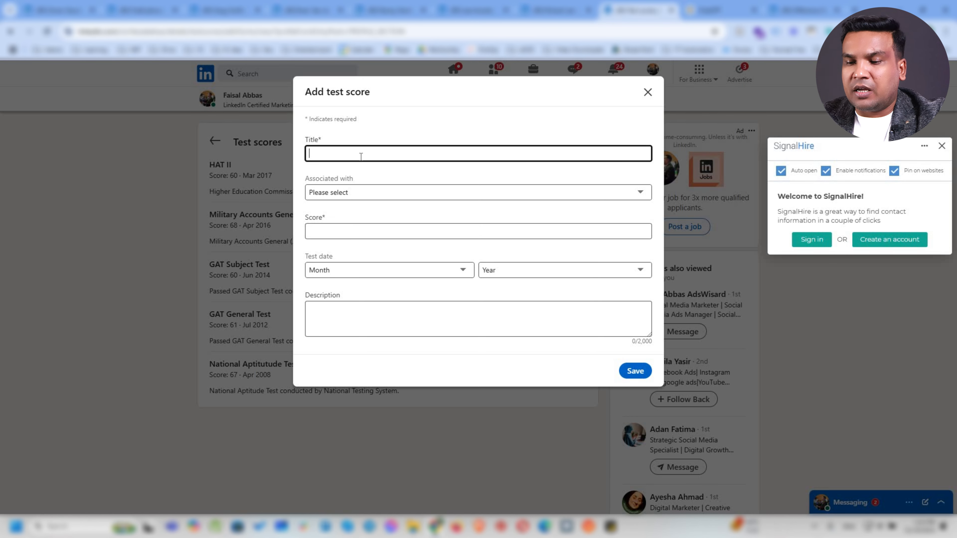
text(Google)
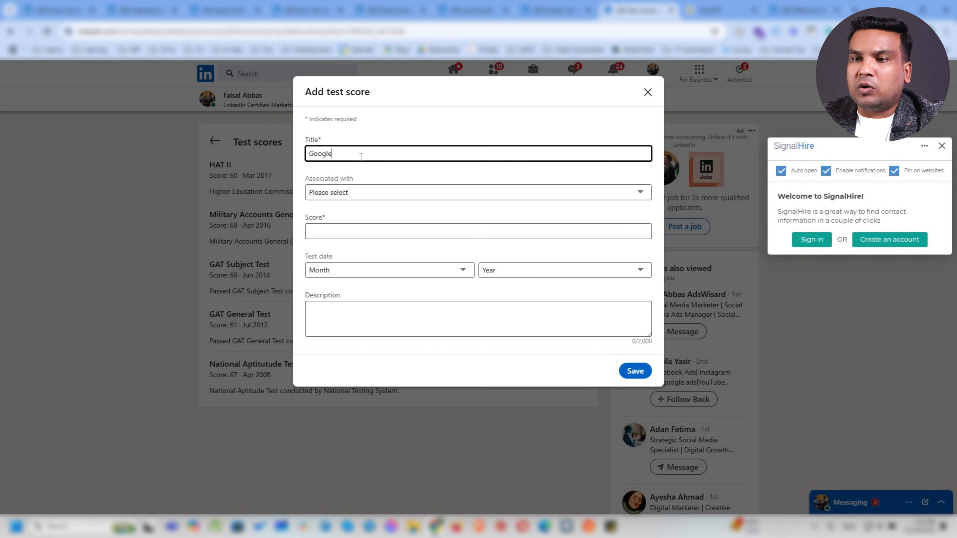
text( Ads Cer)
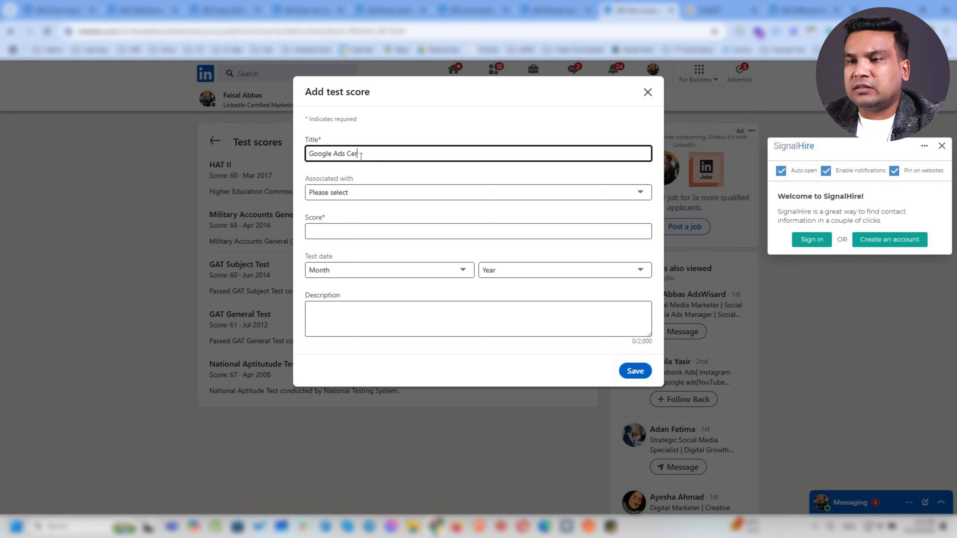
text(tification)
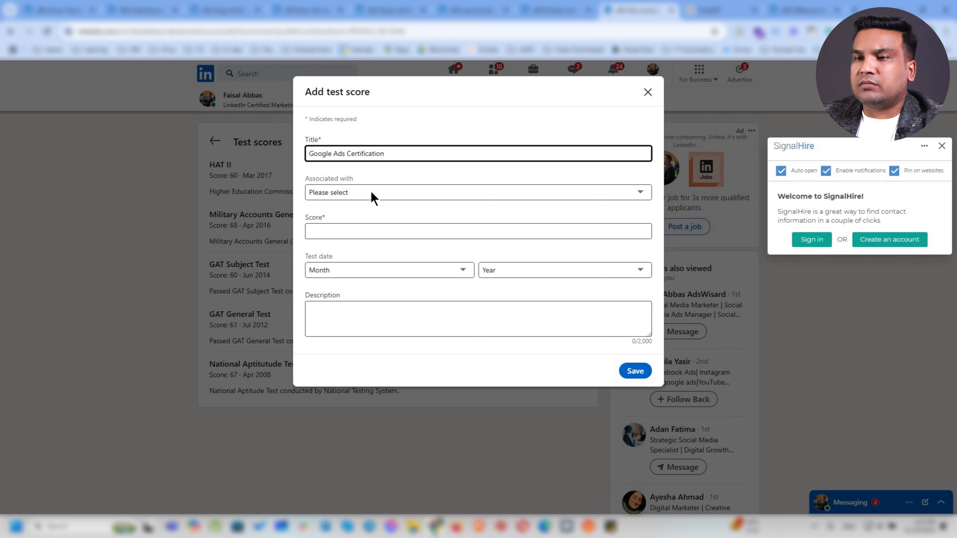
Associate the new test score with "Director Social Media Marketing at Simba 7 Media" and set its score to 70%.
click(373, 193)
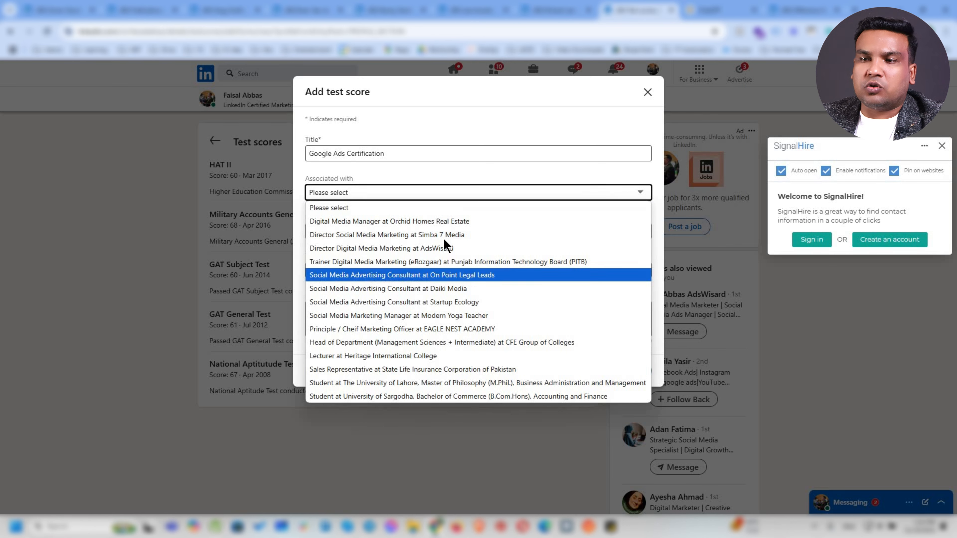
click(445, 236)
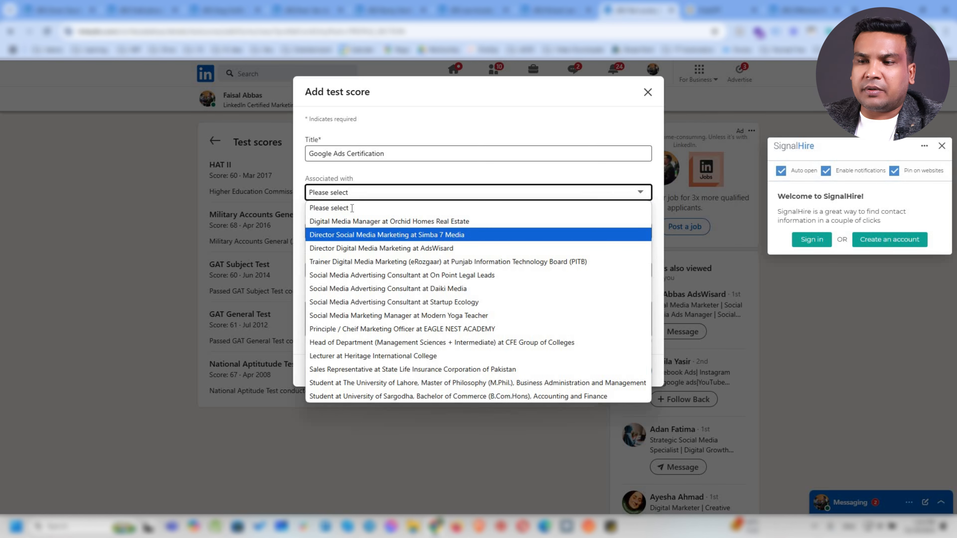
click(365, 229)
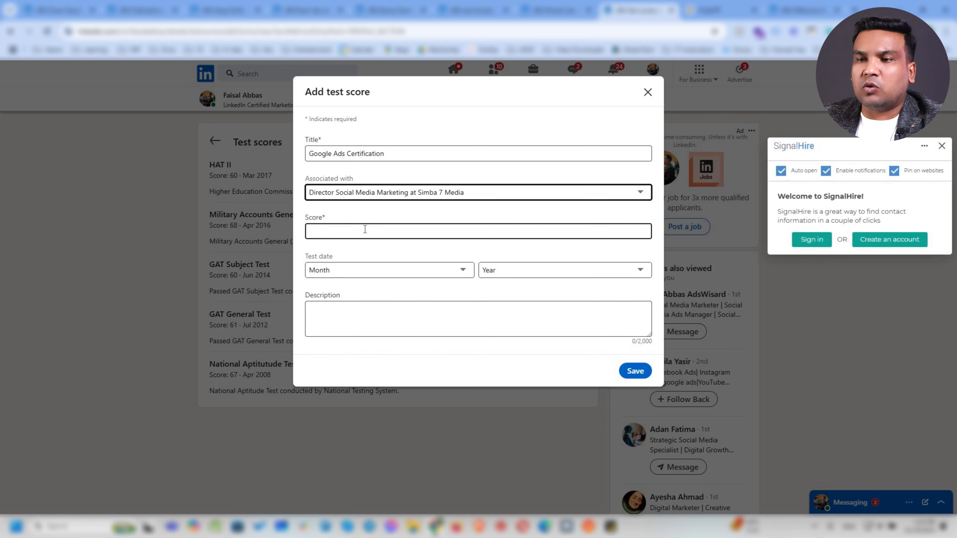
click(364, 229)
text(70)
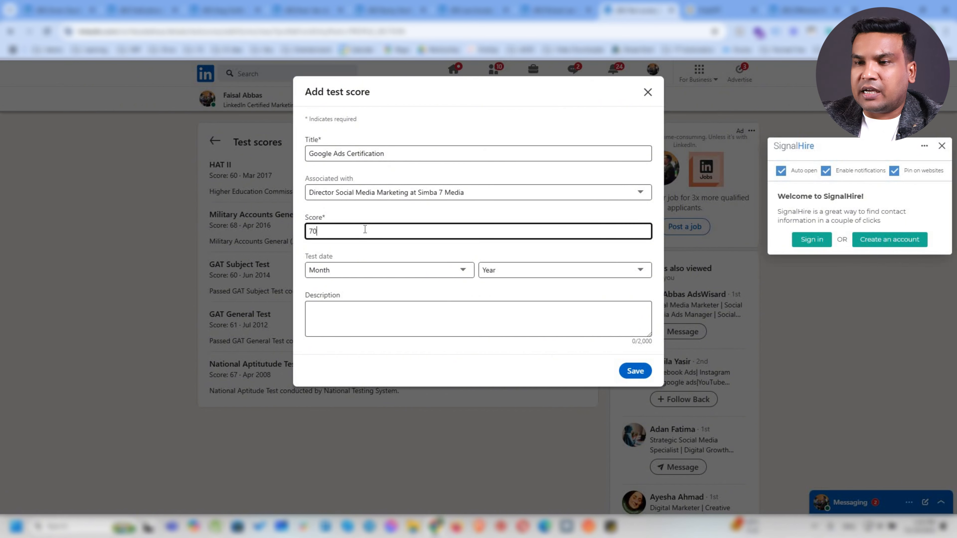
key(BackSpace)
key(BackSpace)
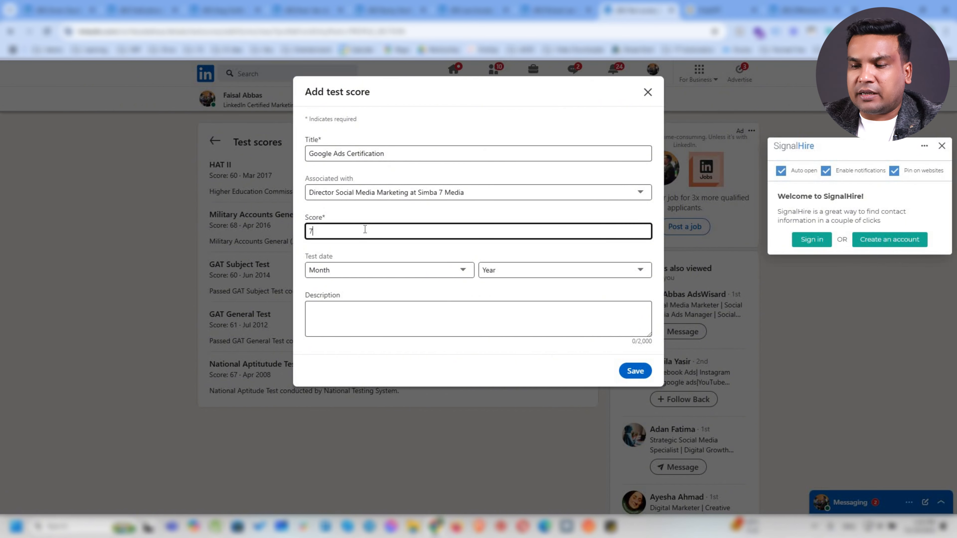
text(70%)
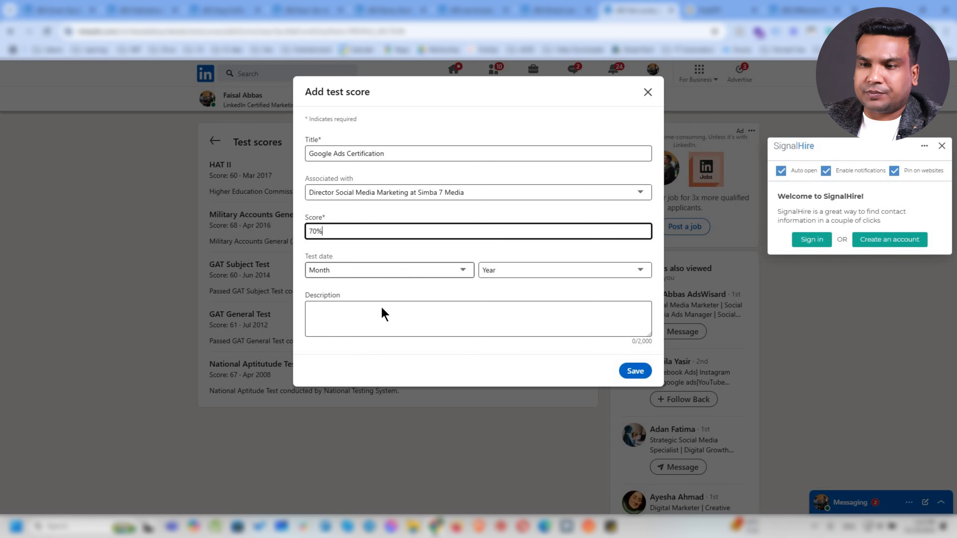
Set the test date of the Google Ads Certification entry to June 2023, leaving the description empty.
click(410, 275)
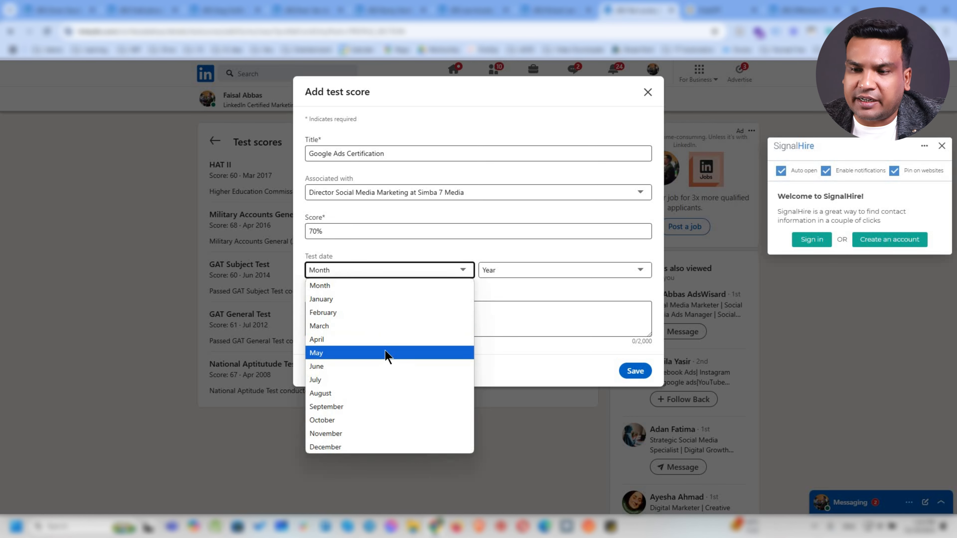
click(382, 362)
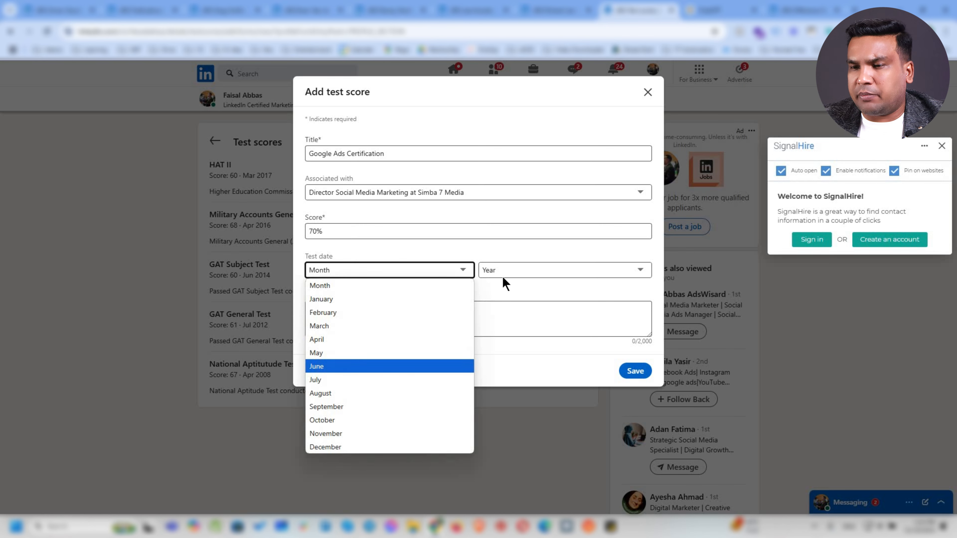
click(502, 274)
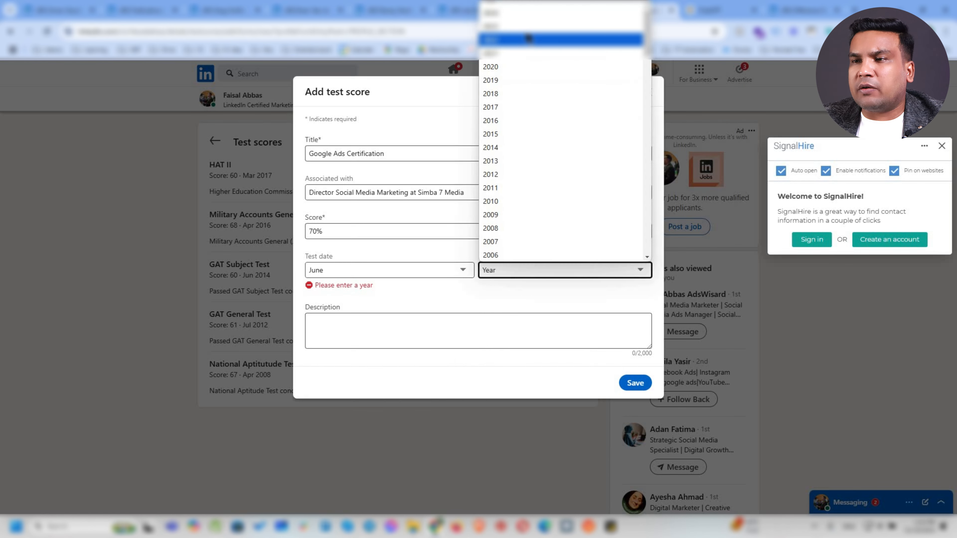
key(Up)
key(Return)
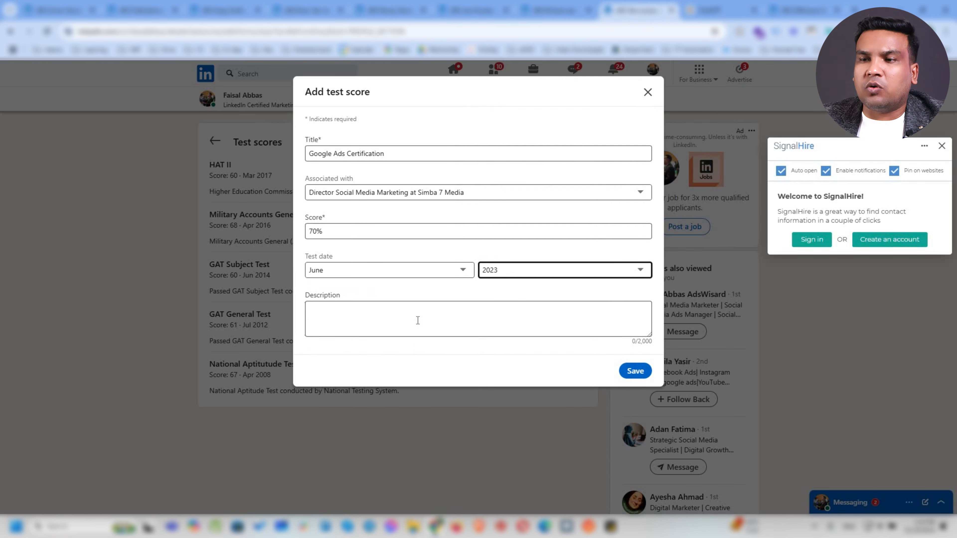
key(Tab)
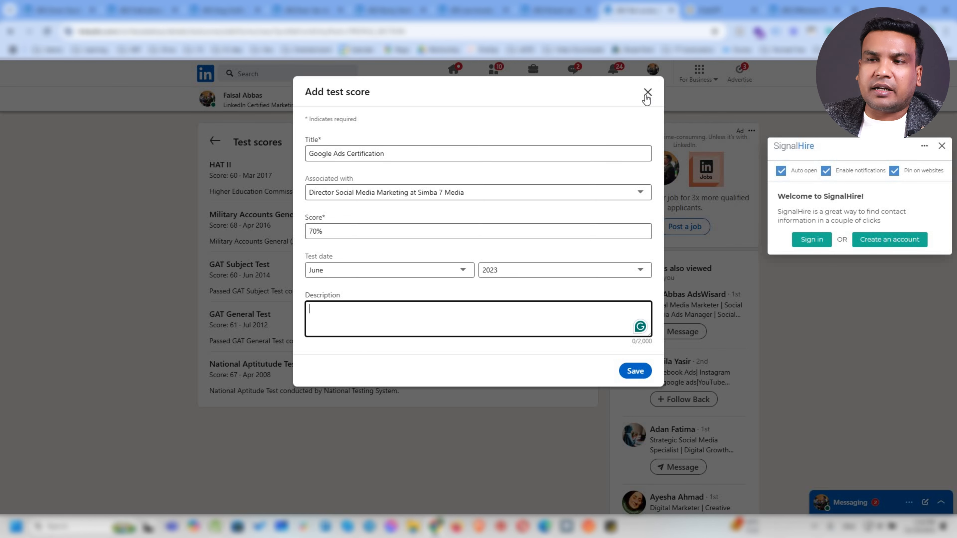
Discard the new test score entry and return to the main profile page.
key(Escape)
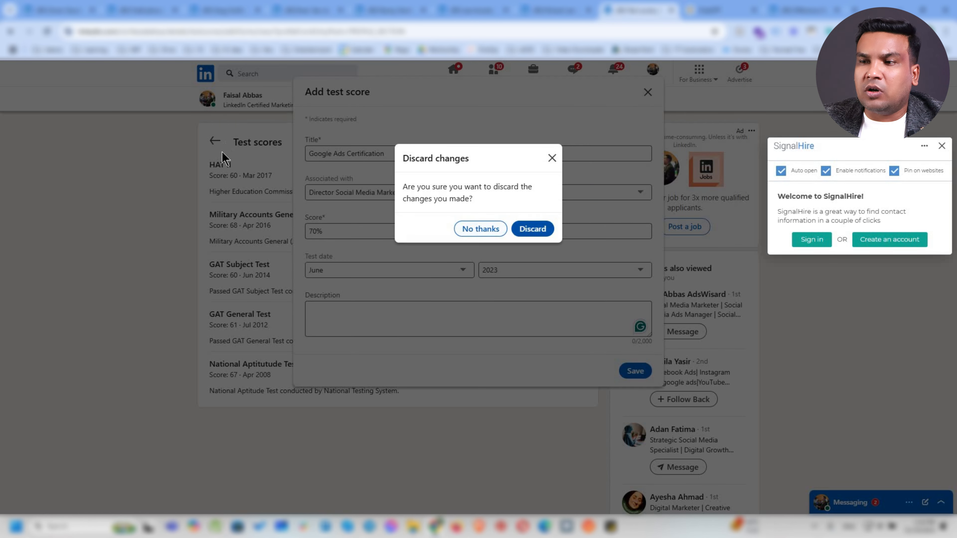
key(Return)
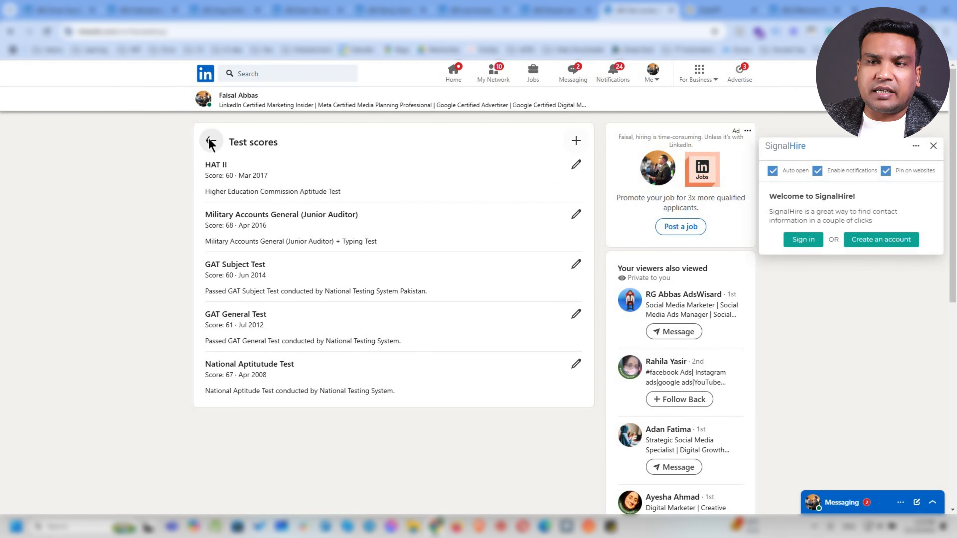
click(209, 140)
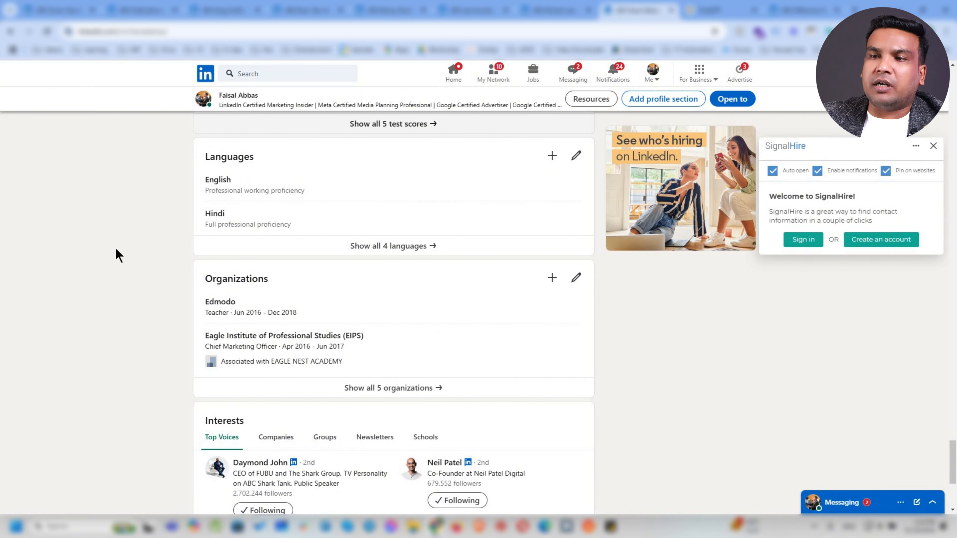
Open the full list of languages from the Languages section of the profile.
scroll(118, 249, up, 2)
scroll(119, 254, up, 2)
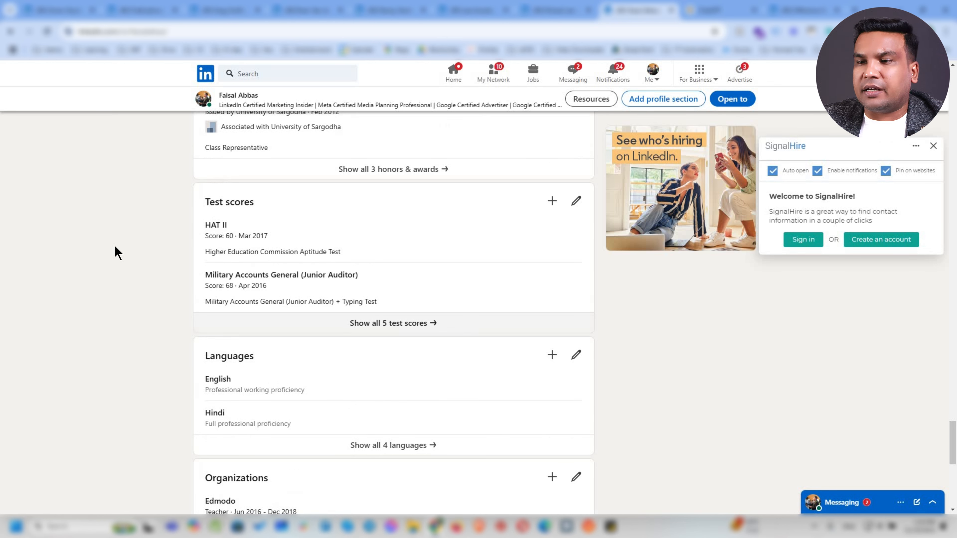
scroll(252, 254, down, 2)
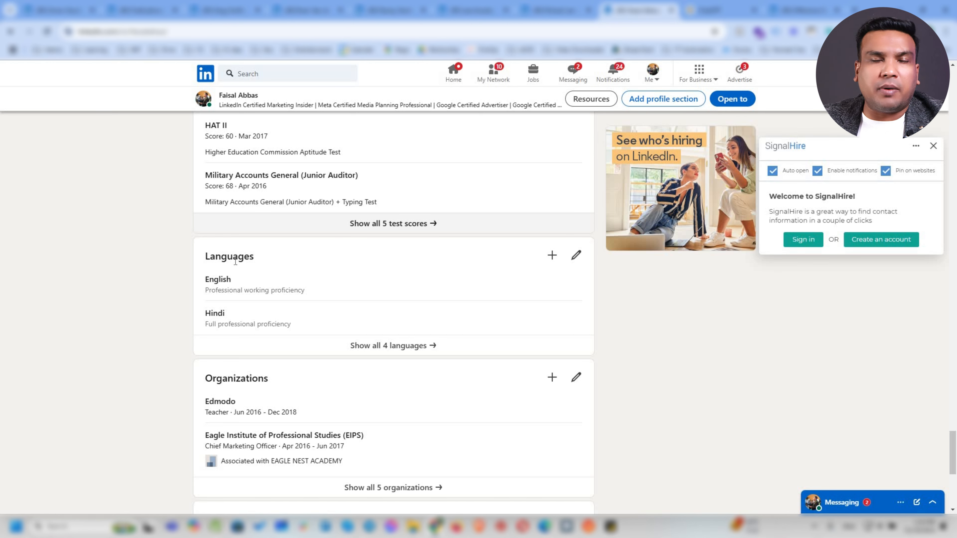
click(398, 351)
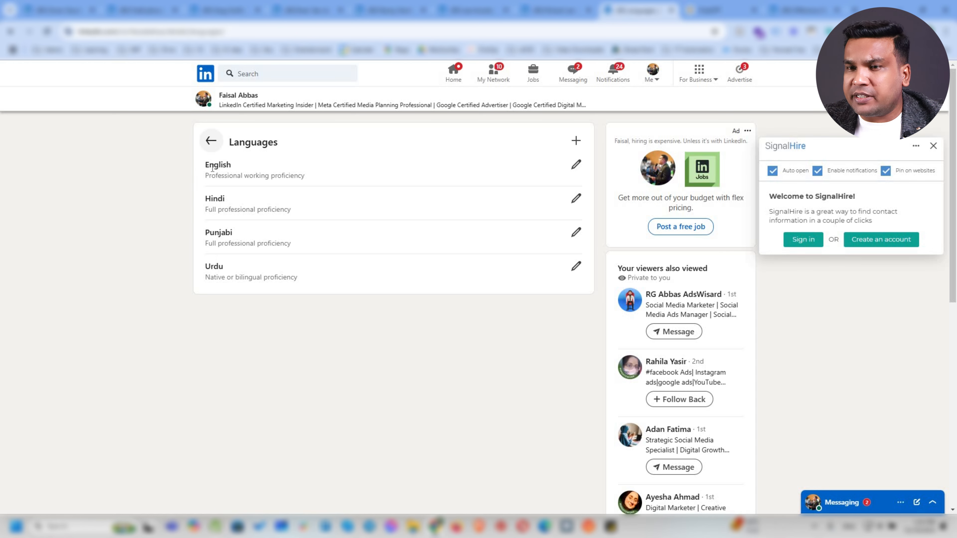
Start a new language entry and choose Arabic as the language.
click(581, 143)
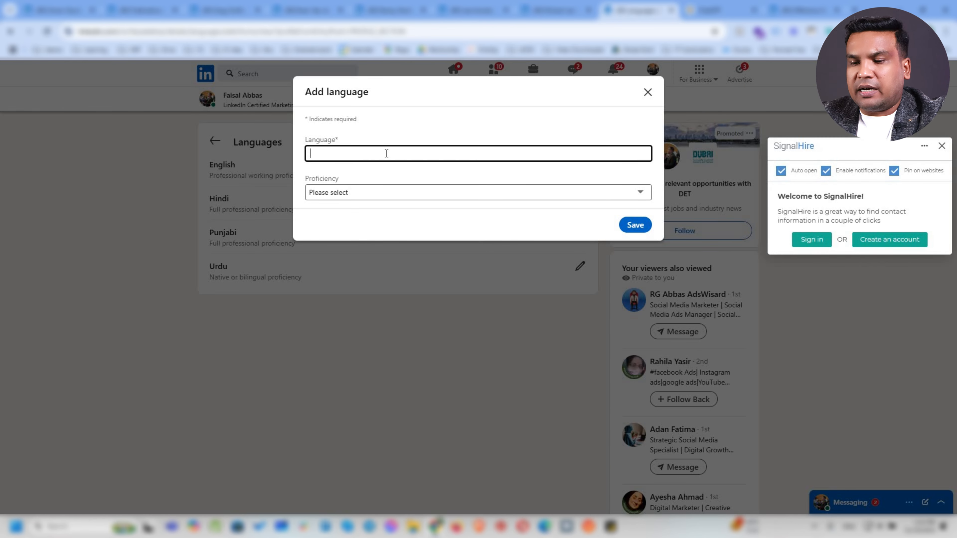
text(Ara)
key(BackSpace)
key(BackSpace)
text(a)
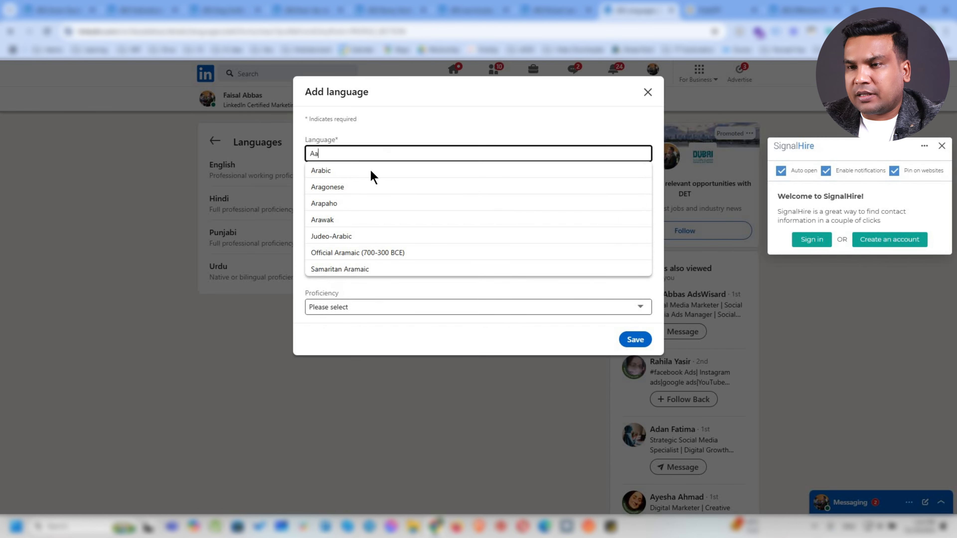
key(BackSpace)
text(ra)
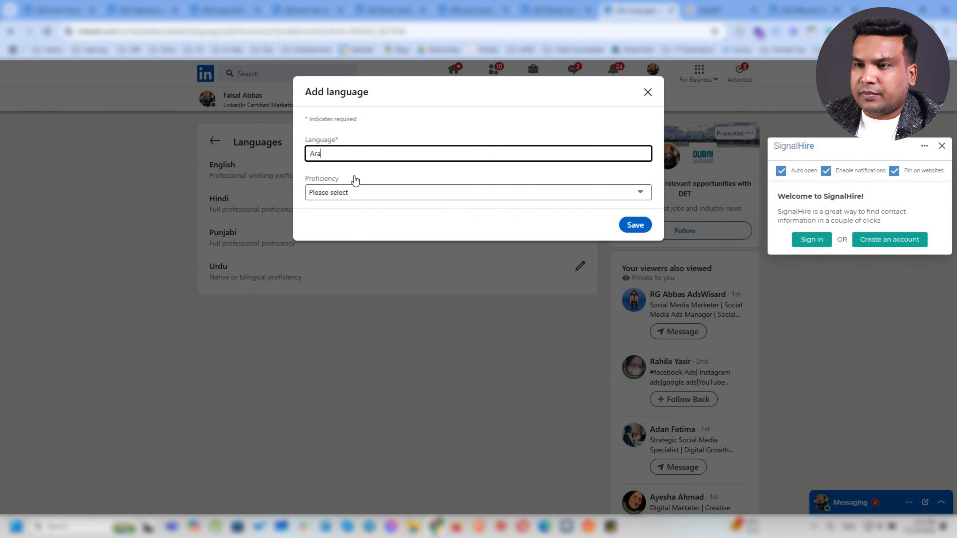
click(355, 170)
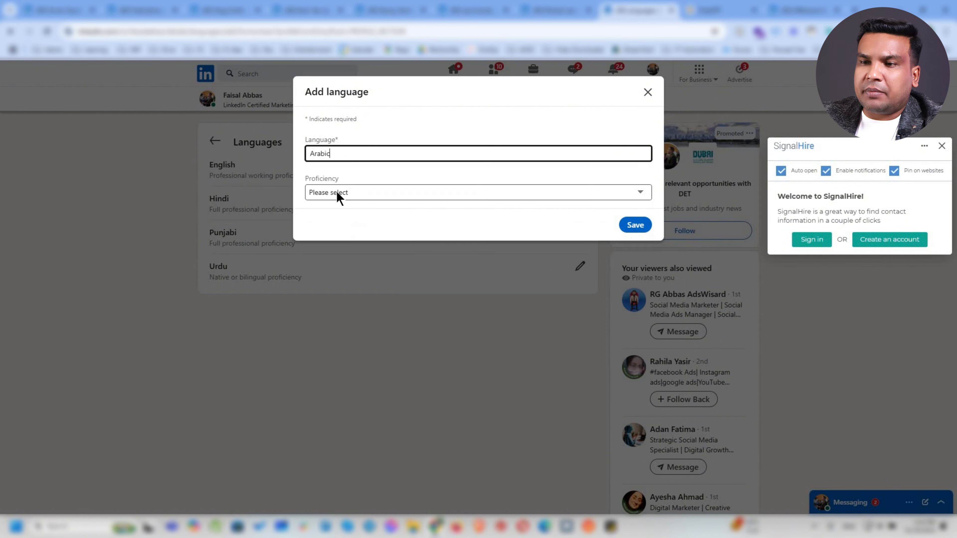
Look over the proficiency levels offered for Arabic and return to the profile without saving the entry.
click(338, 193)
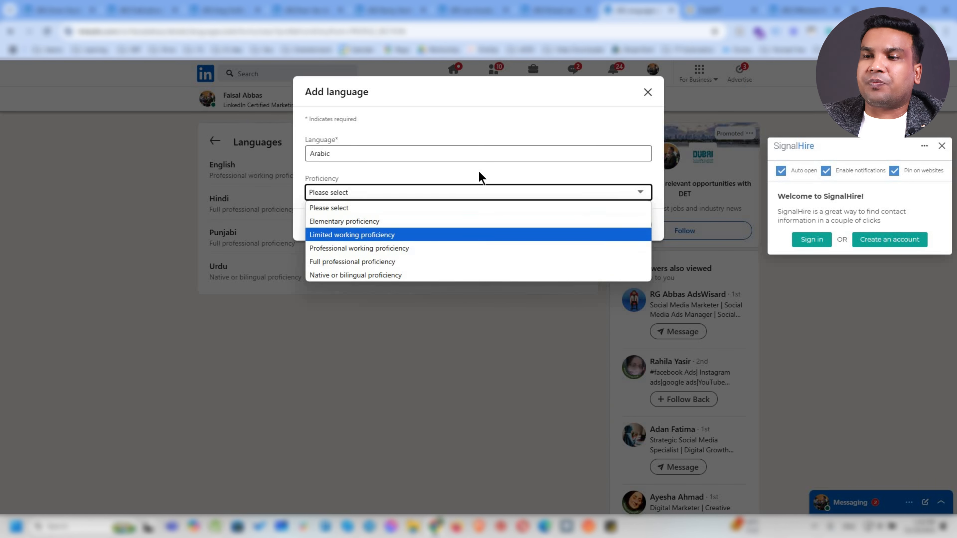
click(647, 95)
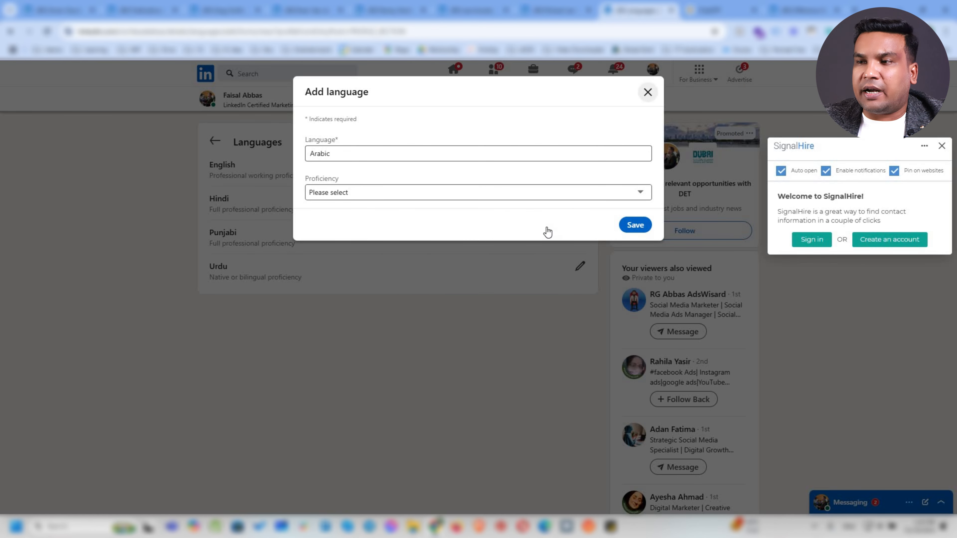
key(Return)
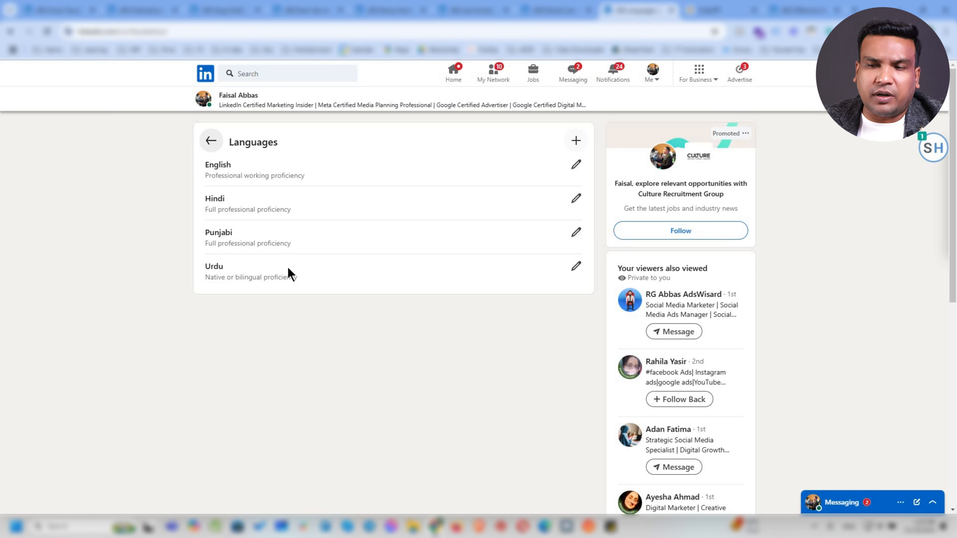
key(alt+Left)
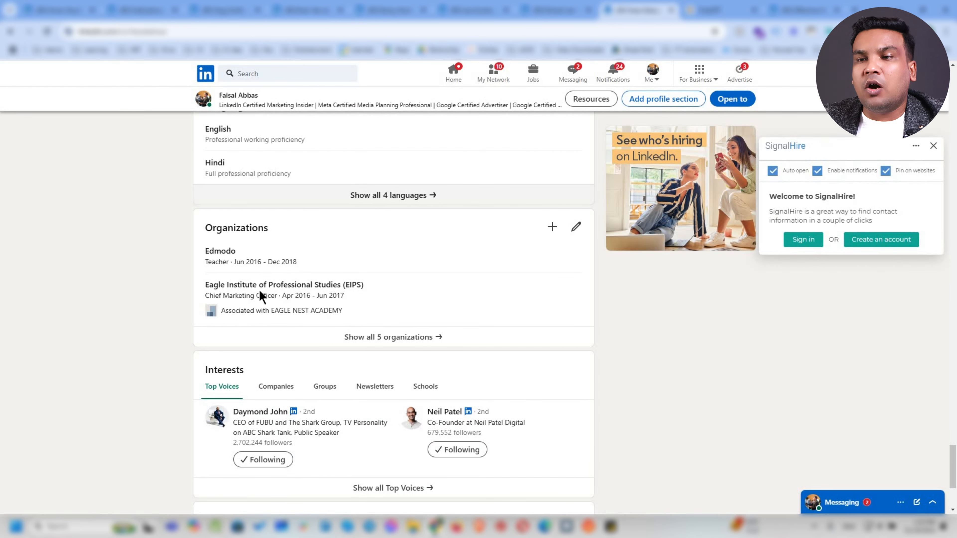
Open the full list of organizations from the Organizations section of the profile.
scroll(289, 305, up, 1)
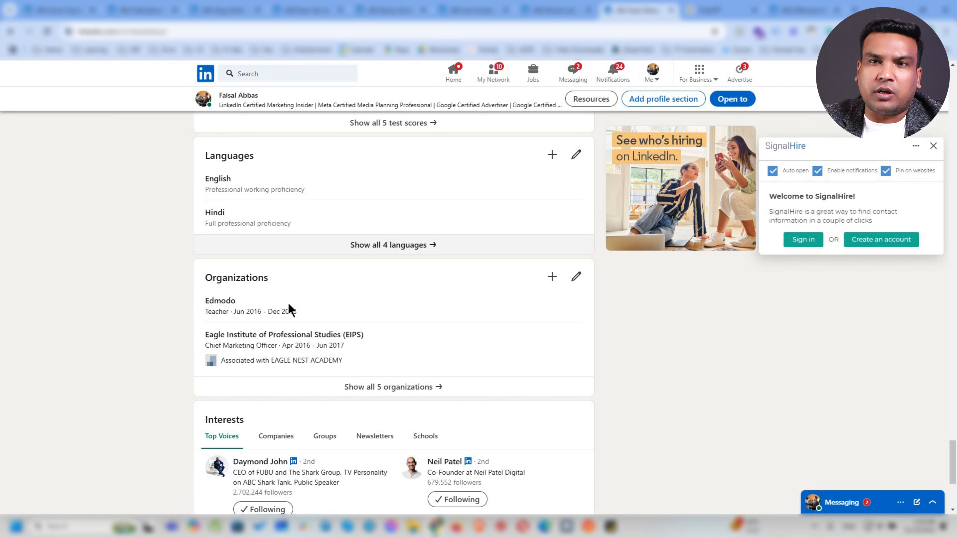
click(391, 387)
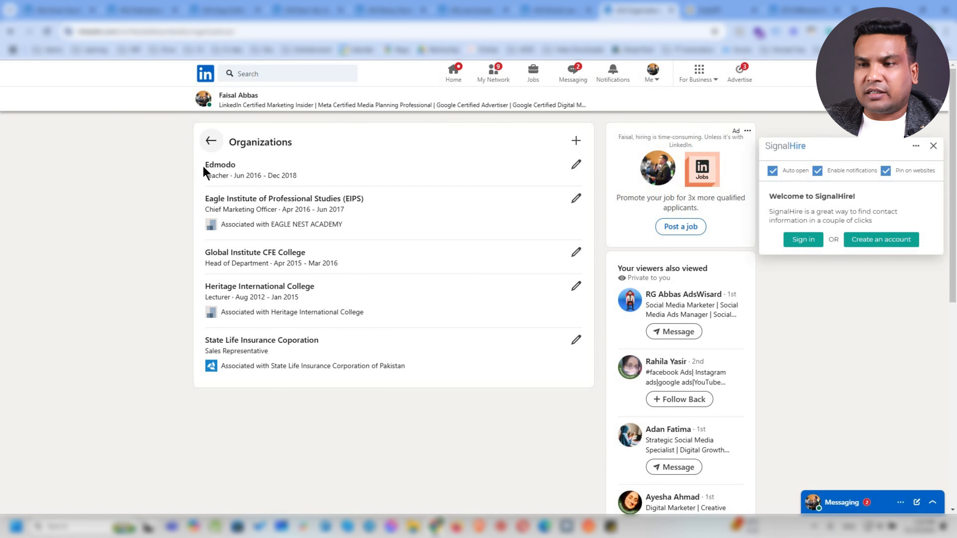
Open a new organization entry from the Organizations list and examine its organization name and position held fields.
drag(206, 165, 242, 166)
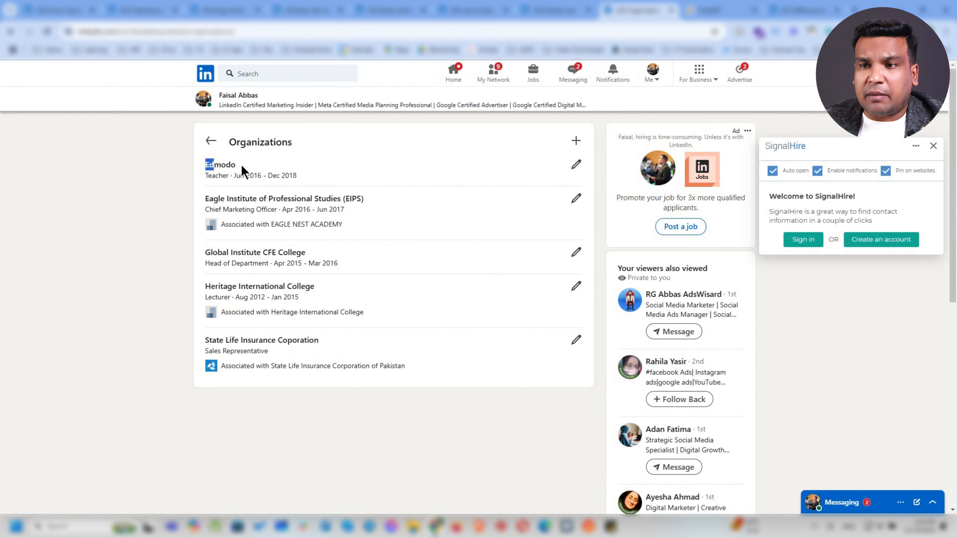
click(241, 166)
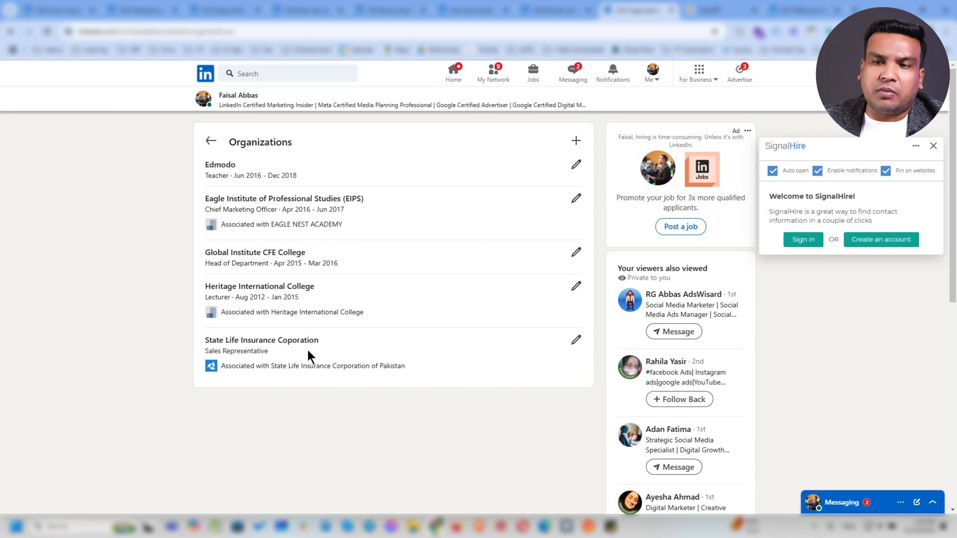
click(571, 139)
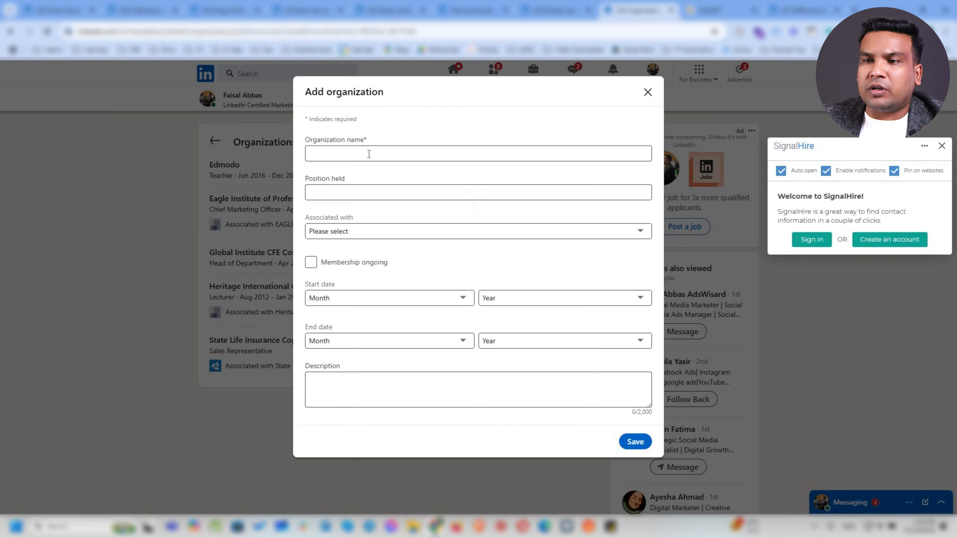
click(369, 154)
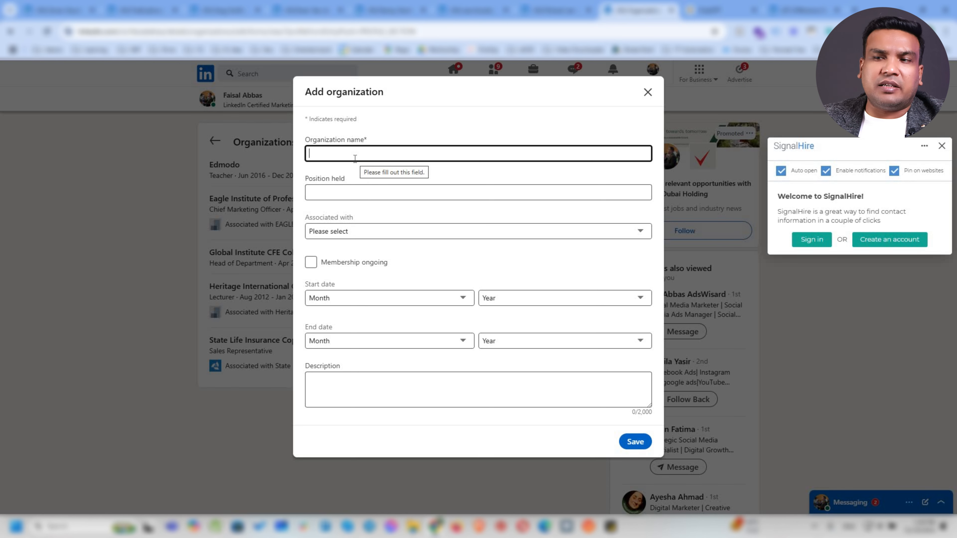
click(361, 195)
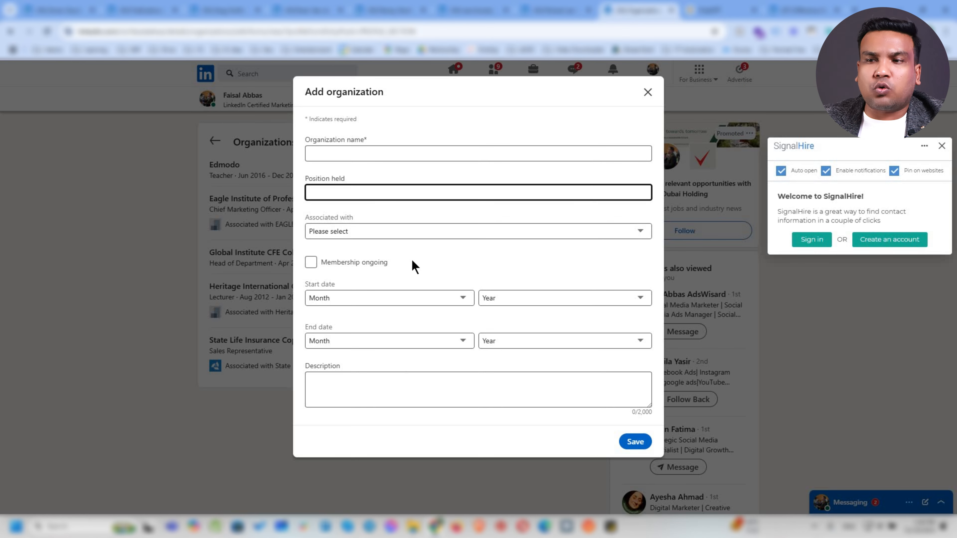
Look over the jobs and schools offered as associations for the new organization, leaving none selected.
click(399, 231)
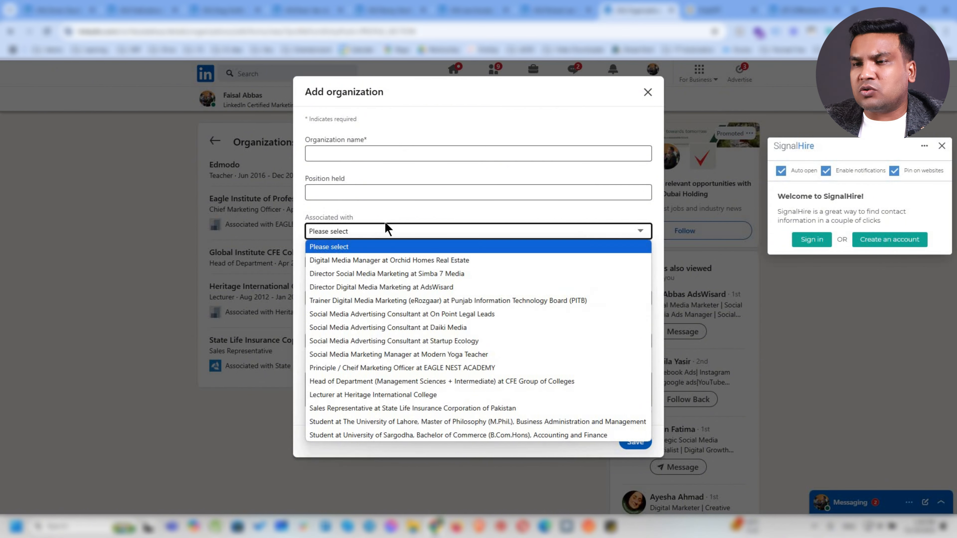
click(359, 138)
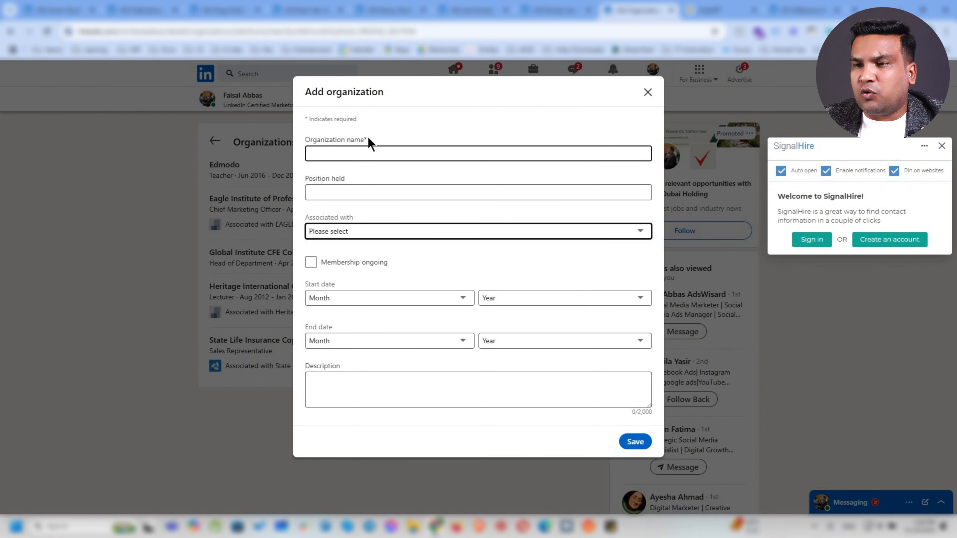
click(366, 139)
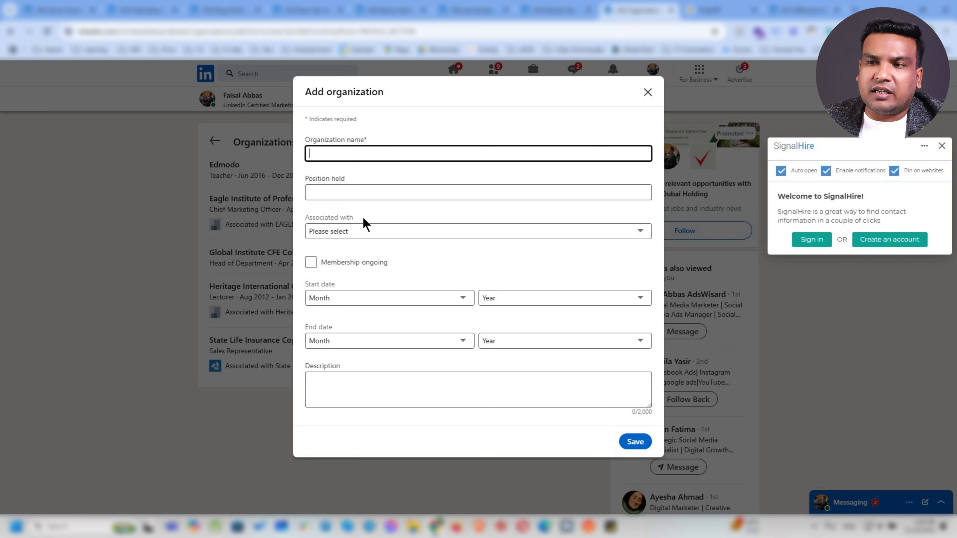
click(383, 237)
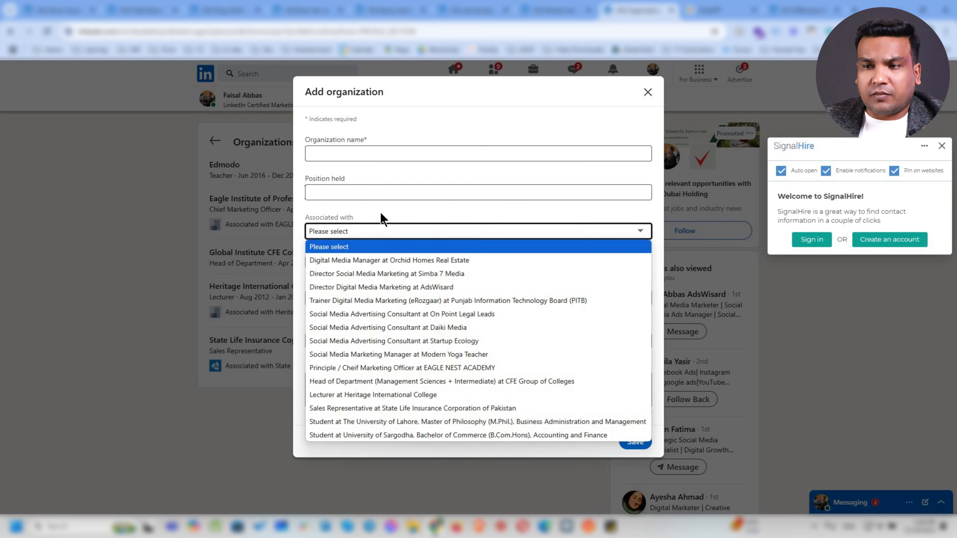
click(377, 243)
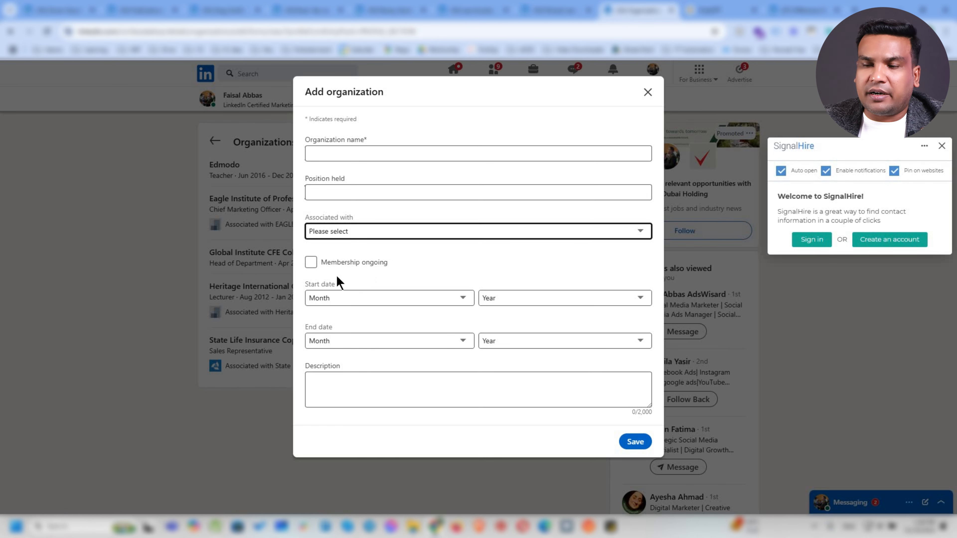
Try the ongoing membership option on and off, and go to the organization's description field.
click(314, 266)
click(314, 266)
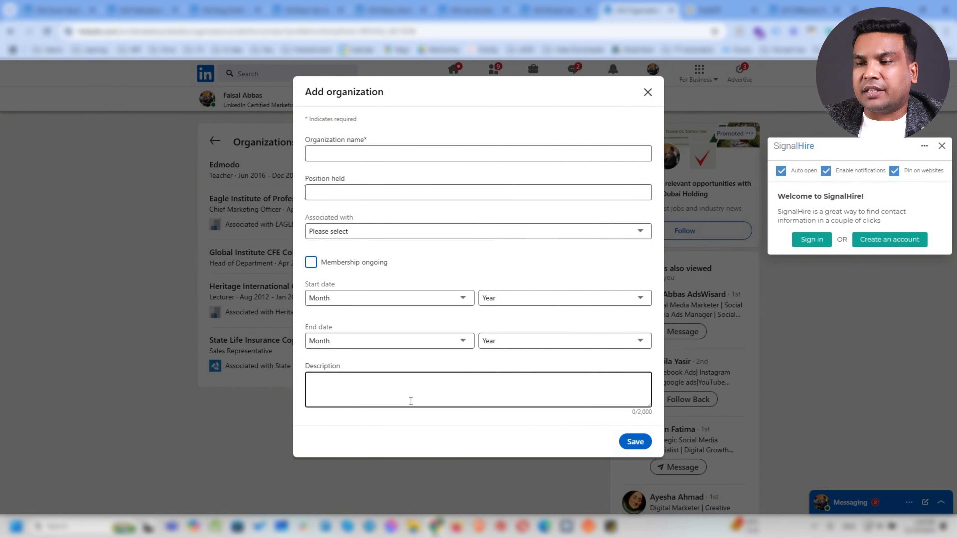
click(411, 402)
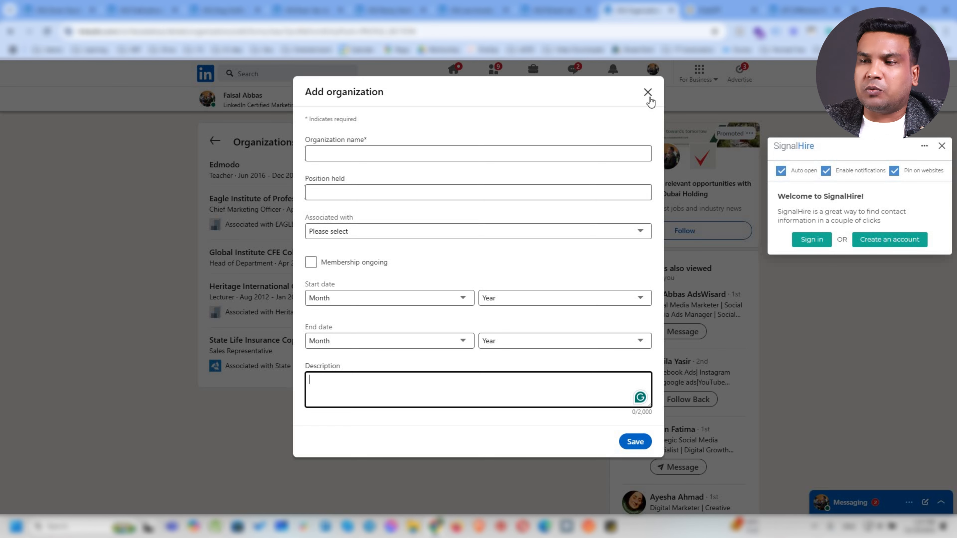
Leave the new organization entry unsaved and return to the Languages and Organizations sections of the profile.
click(213, 143)
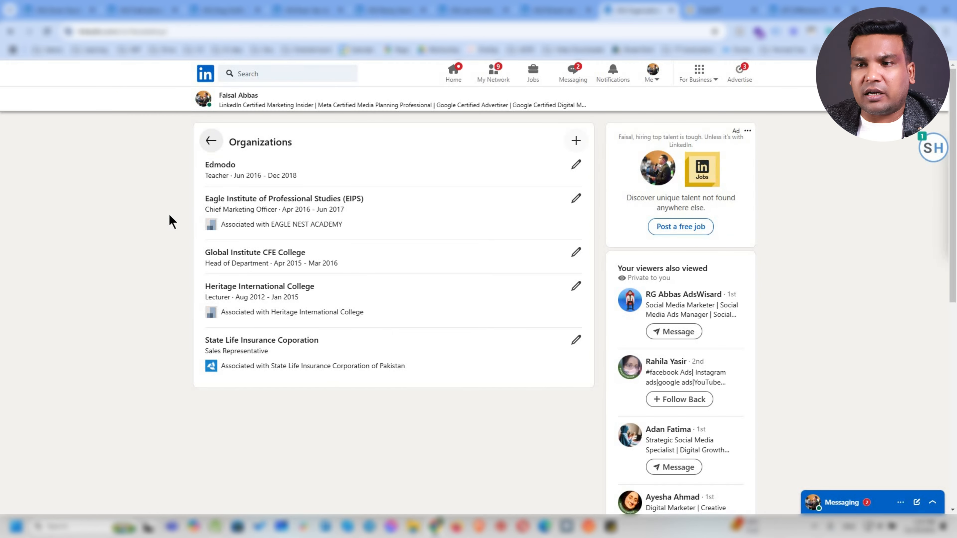
key(alt+Left)
scroll(252, 260, up, 5)
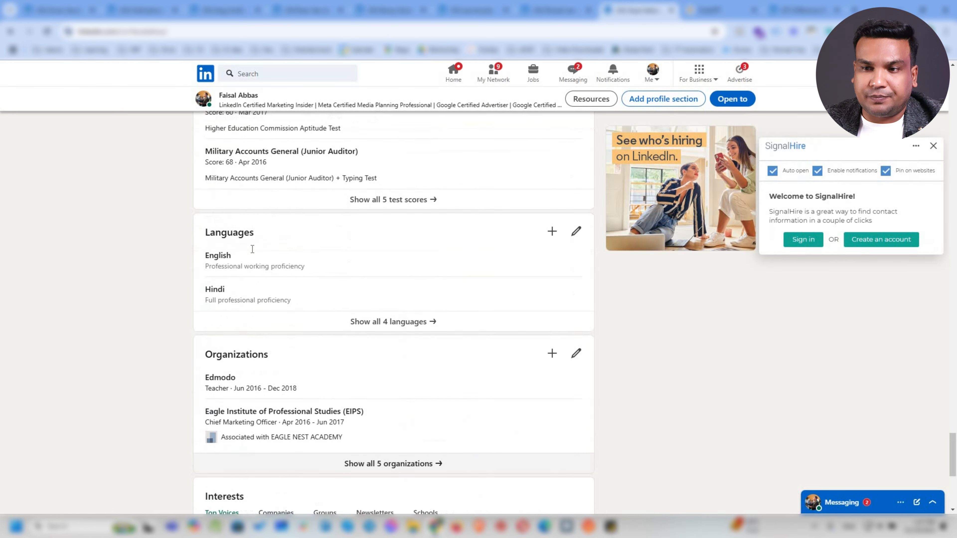
scroll(253, 248, up, 3)
scroll(264, 381, down, 3)
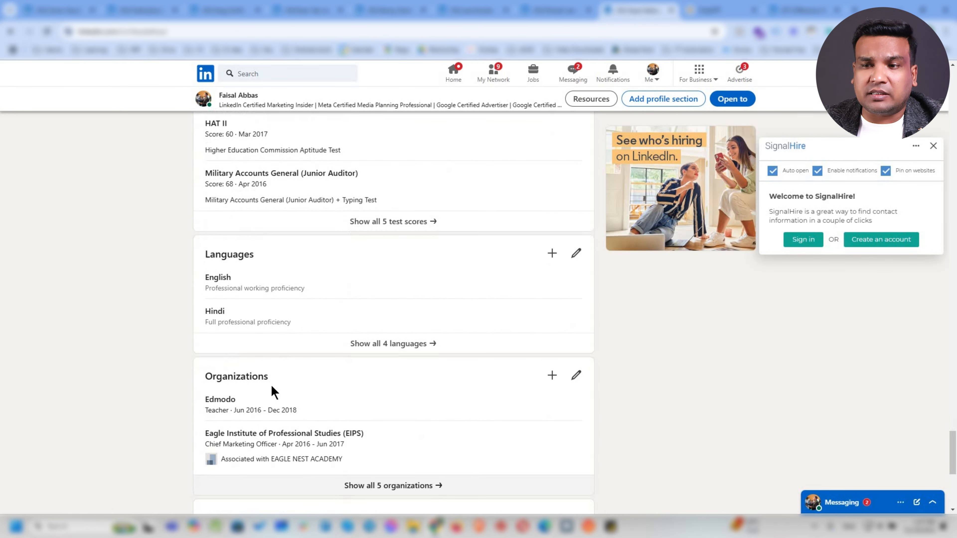